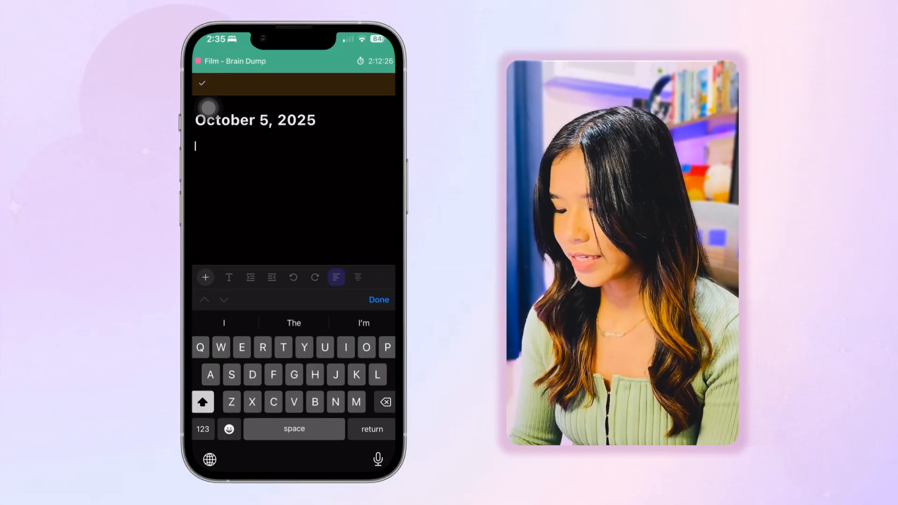
# Write "Review sales report" and "Buy xxxxx" on separate lines of the October 5, 2025 note and finish editing
pyautogui.write('Review')
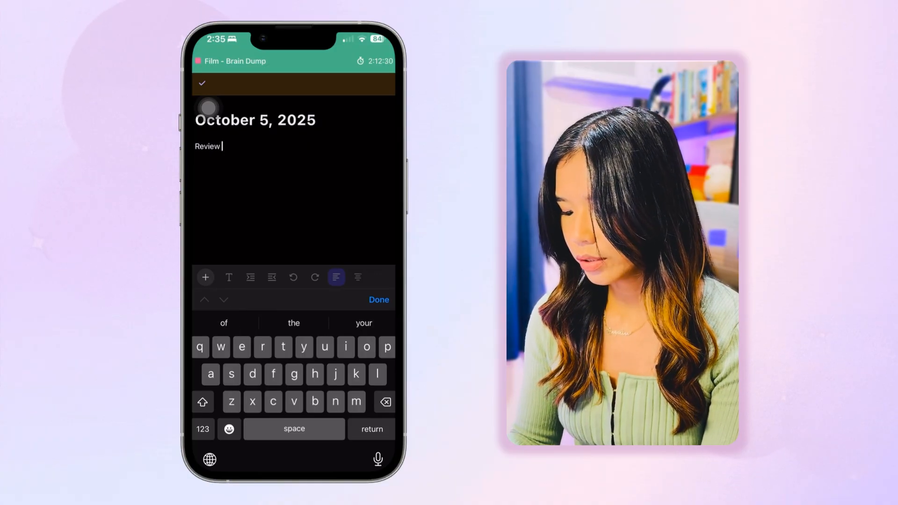
pyautogui.write(' sales r')
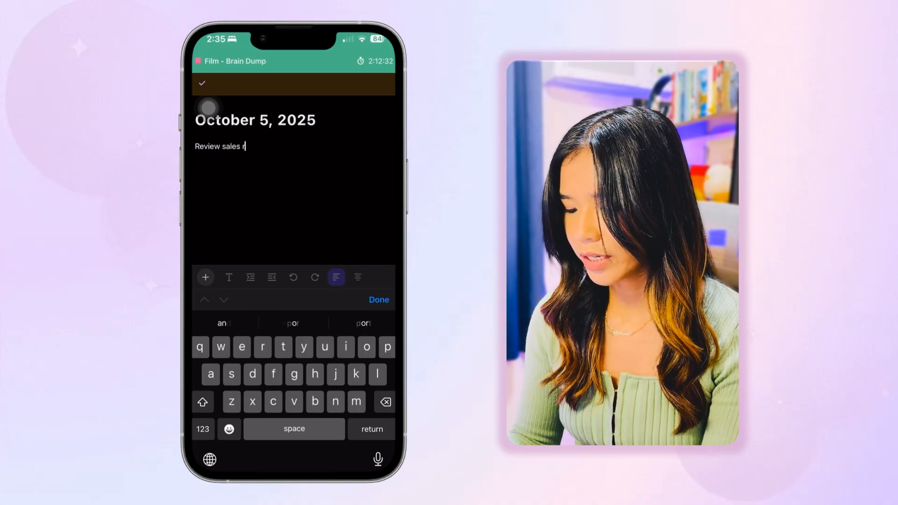
pyautogui.write('eport')
pyautogui.press('Return')
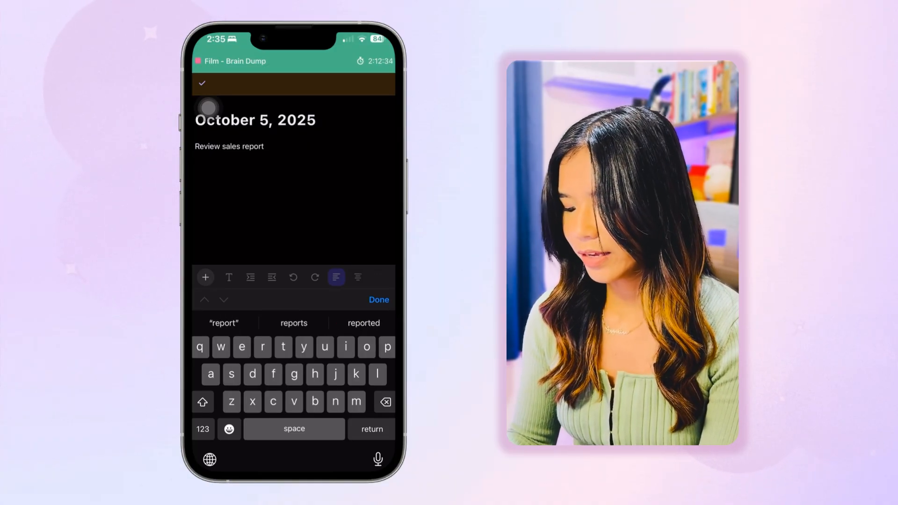
pyautogui.write('Buy ')
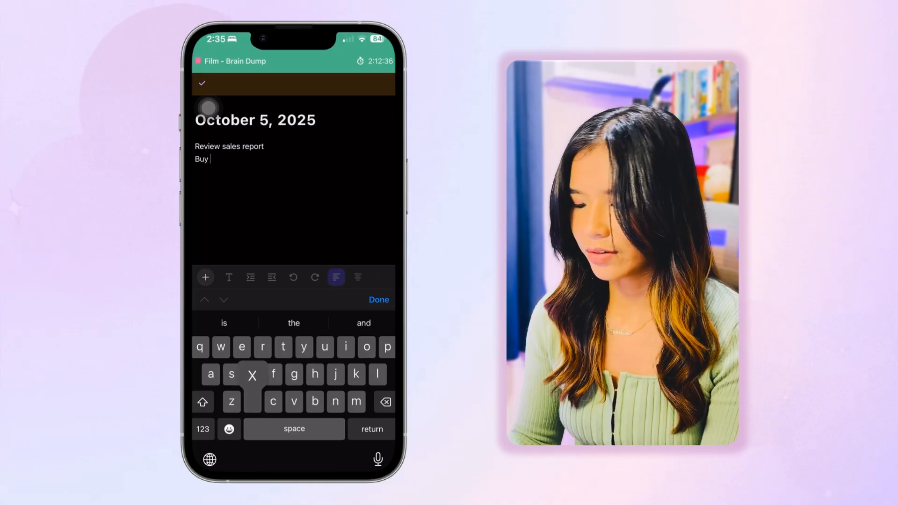
pyautogui.write('xxxxx')
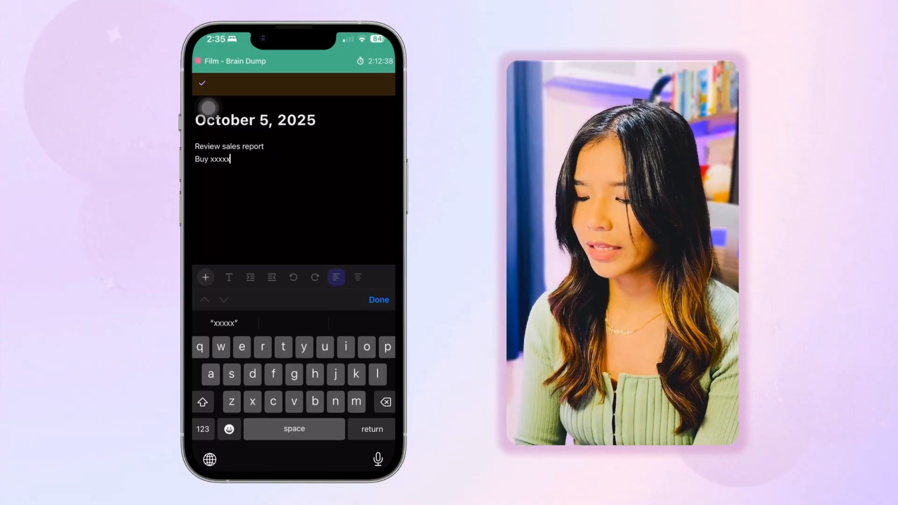
pyautogui.click(379, 300)
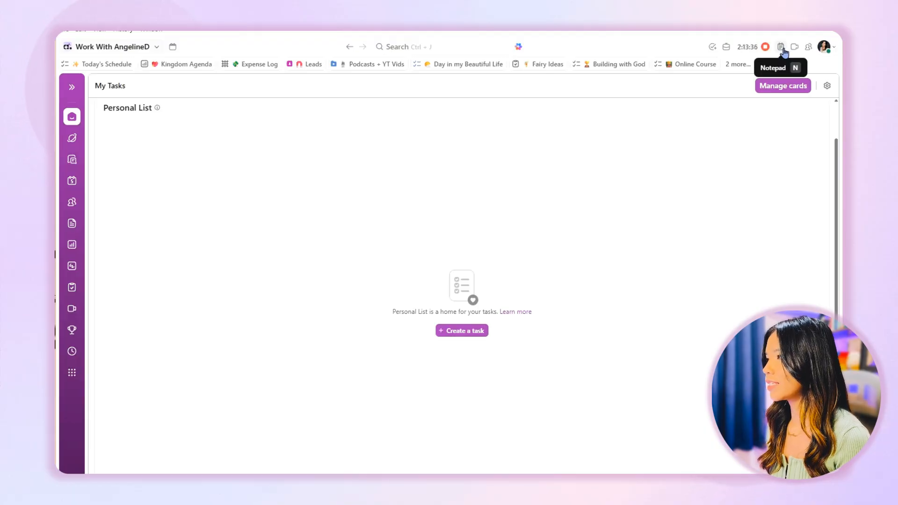
# Open the October 5, 2025 note in the Notepad and start a new task from its "Review sales report" line
pyautogui.click(782, 48)
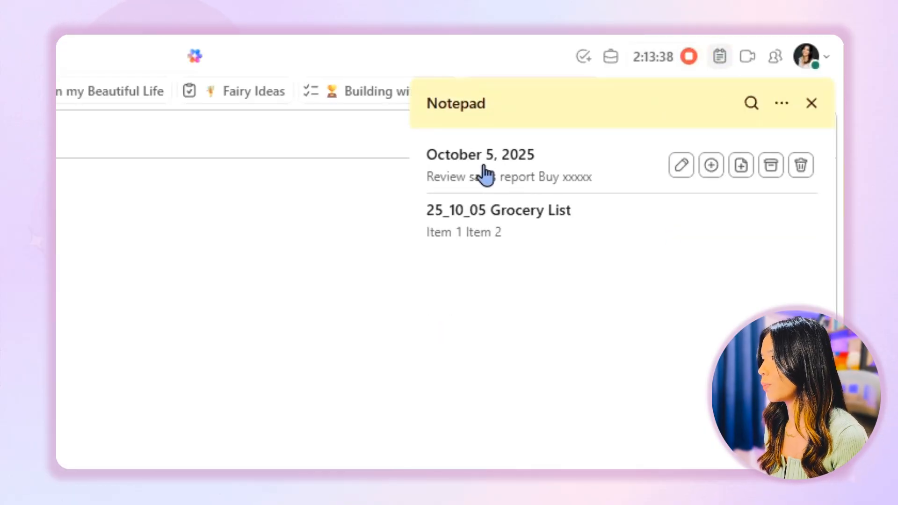
pyautogui.click(517, 168)
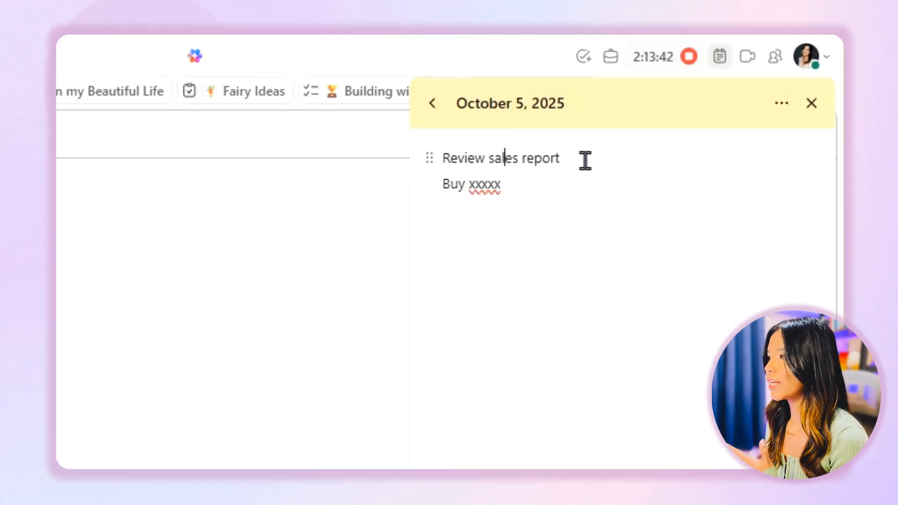
pyautogui.moveTo(585, 158); pyautogui.dragTo(461, 162)
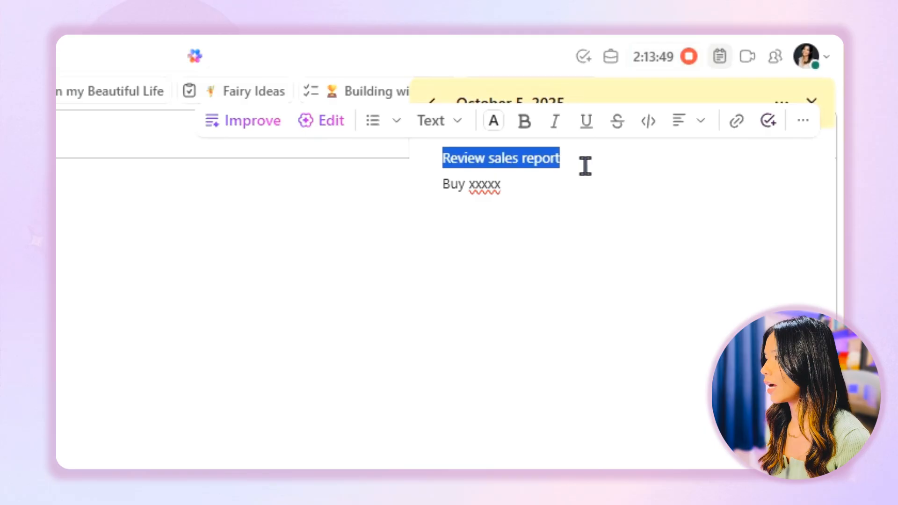
pyautogui.click(768, 122)
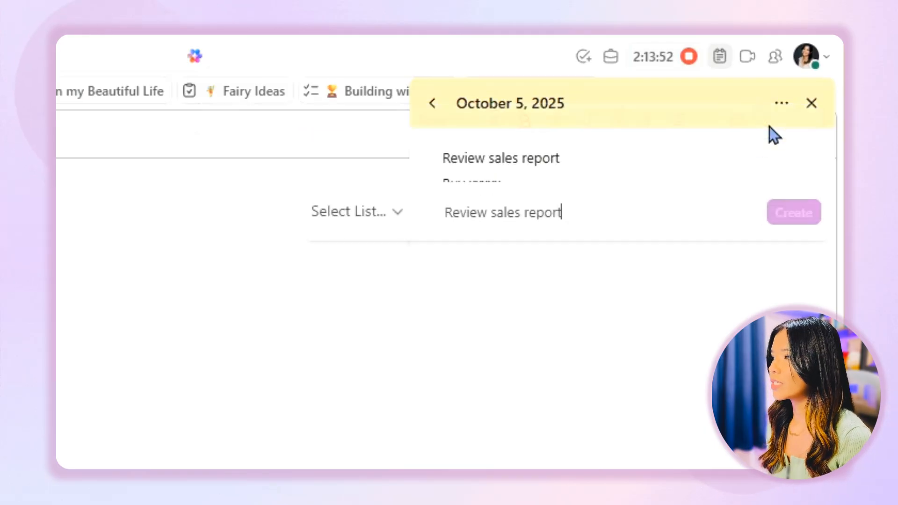
# Search the lists for "wwad ad" and choose WWAD Admin as the new task's location
pyautogui.click(375, 214)
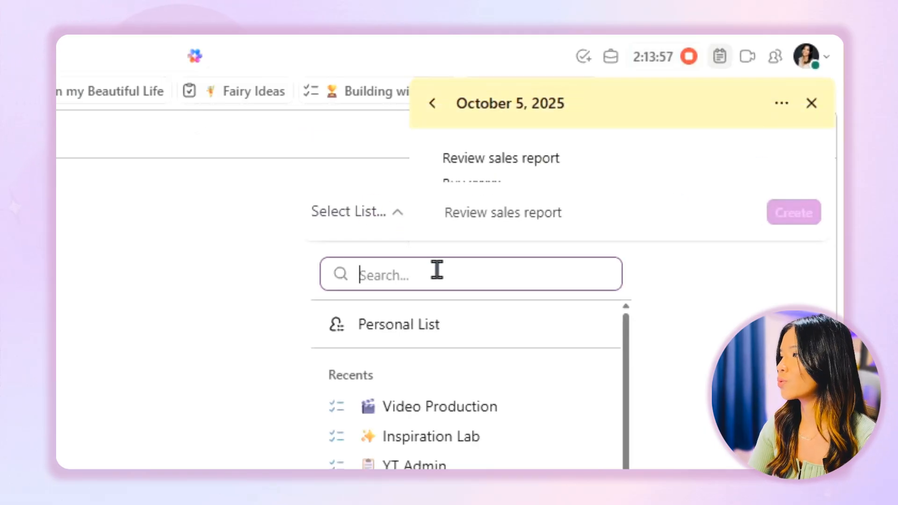
pyautogui.write('w')
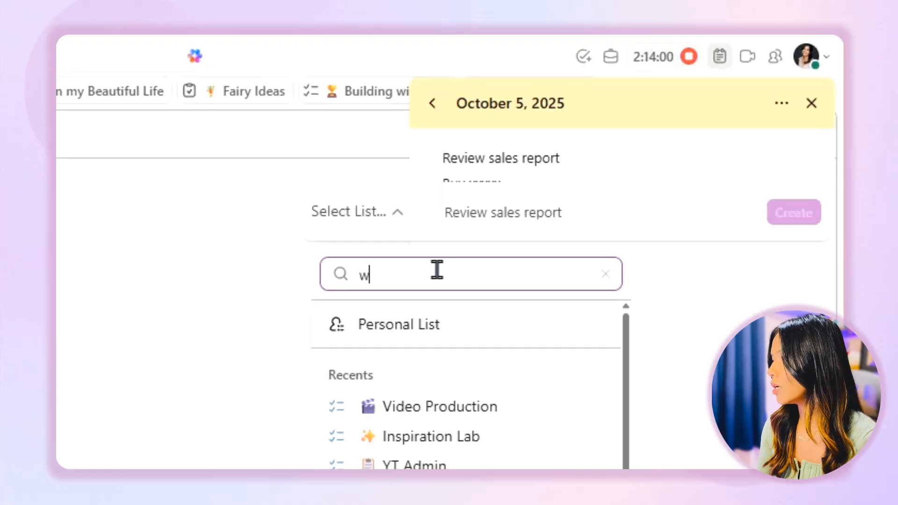
pyautogui.write('wad ad')
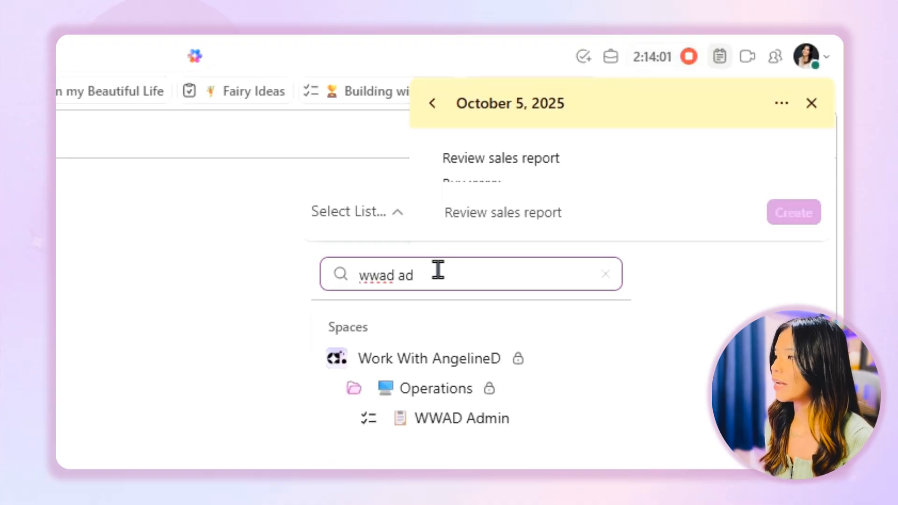
pyautogui.click(477, 420)
# Assign the "Review sales report" task to yourself, set its due date to October 6, and create it
pyautogui.click(539, 213)
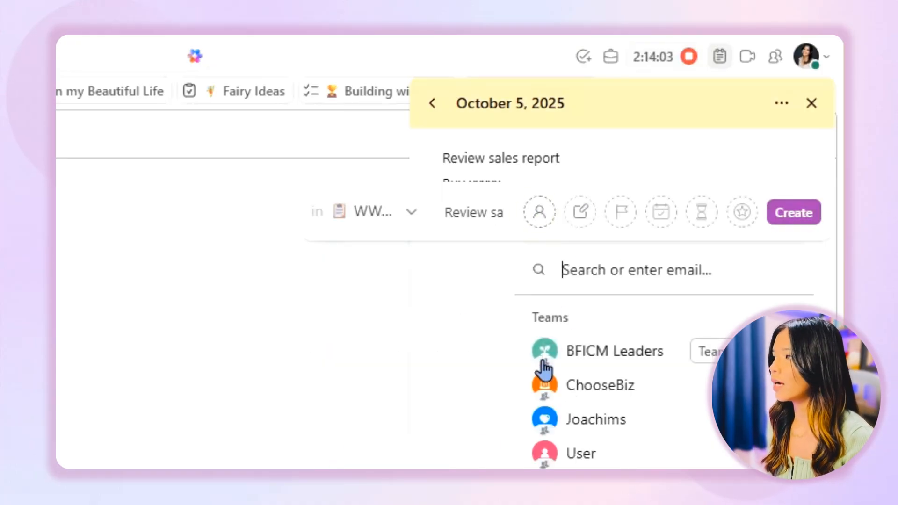
pyautogui.click(577, 358)
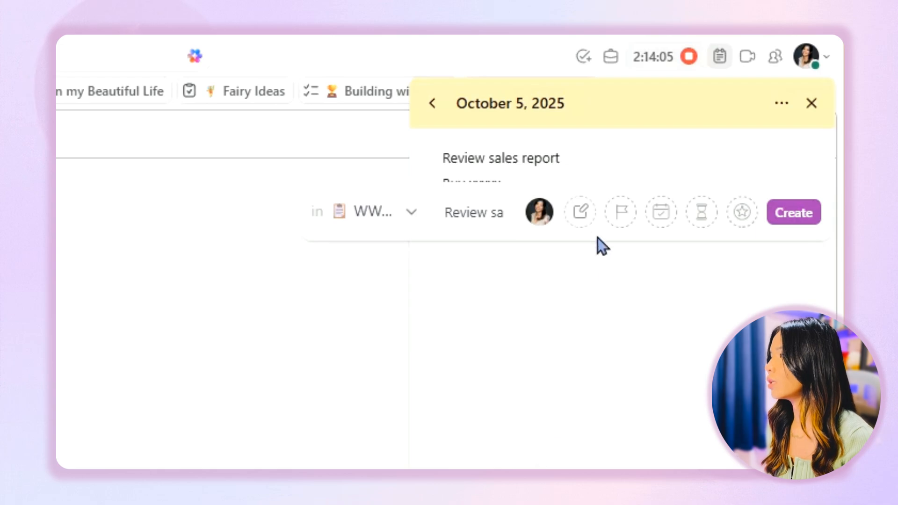
pyautogui.click(659, 213)
pyautogui.click(533, 424)
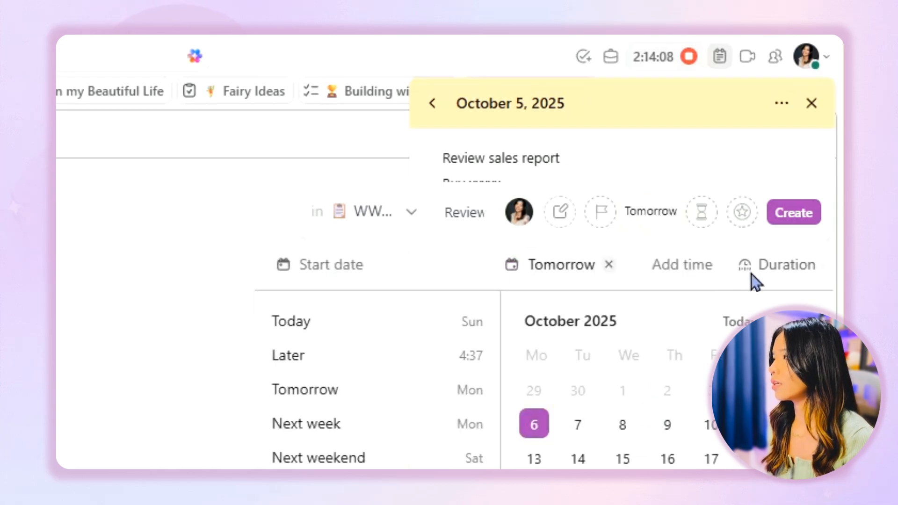
pyautogui.click(795, 217)
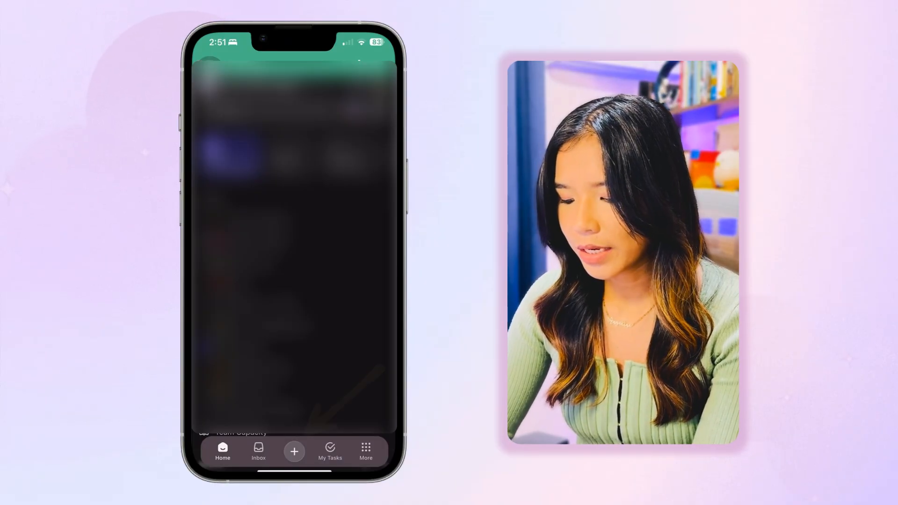
# Start a new task in the mobile app's Personal List and name it "Schedule a dental appointment"
pyautogui.click(294, 451)
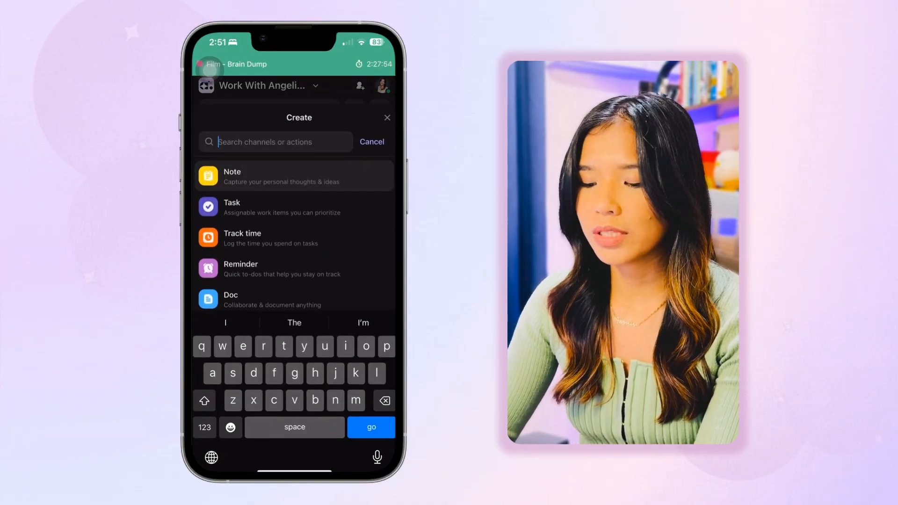
pyautogui.click(231, 206)
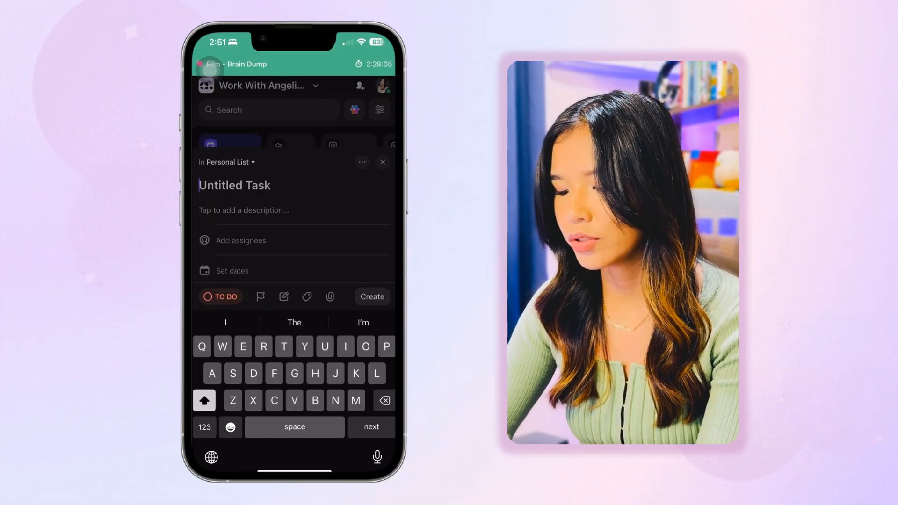
pyautogui.write('Schedule')
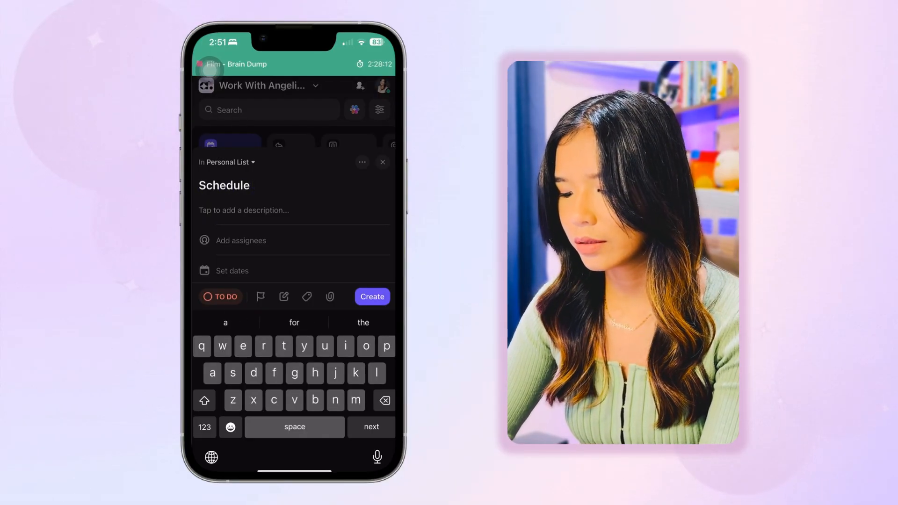
pyautogui.write(' a denral')
pyautogui.press('BackSpace')
pyautogui.press('BackSpace')
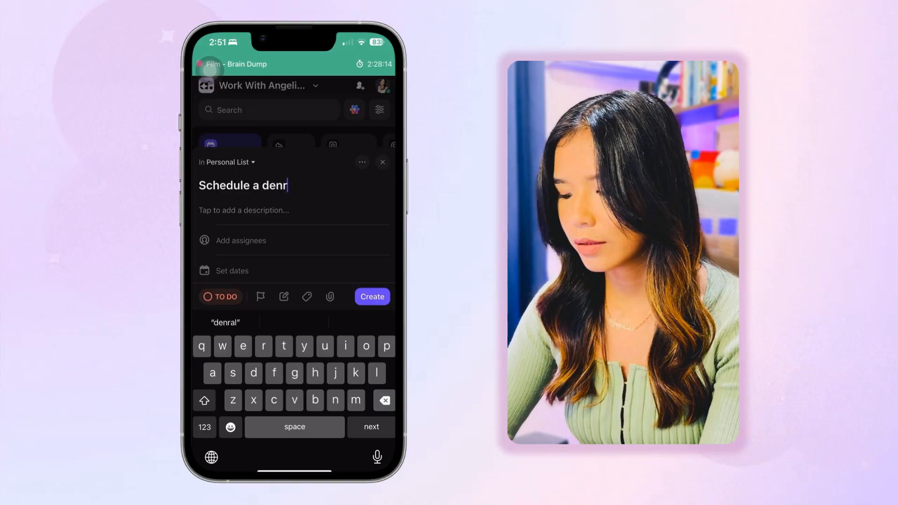
pyautogui.press('BackSpace')
pyautogui.press('BackSpace')
pyautogui.write('ntal ap')
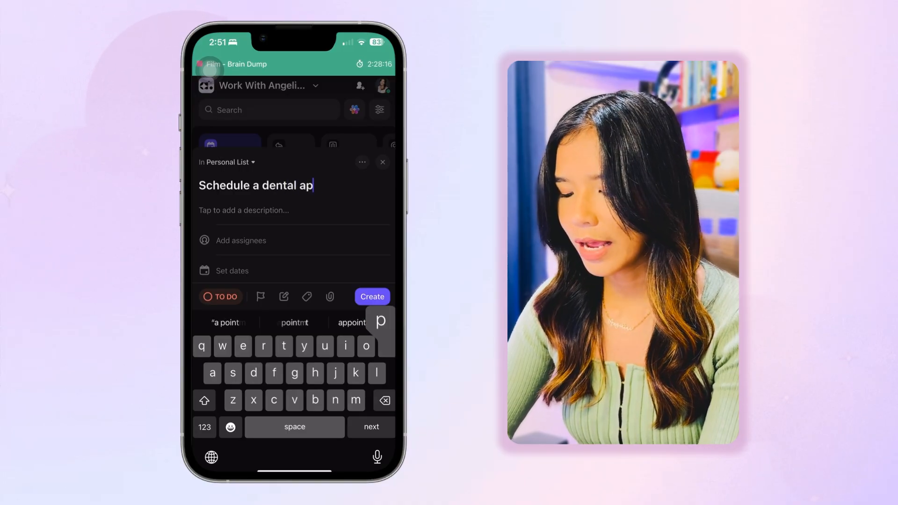
pyautogui.write('pointment')
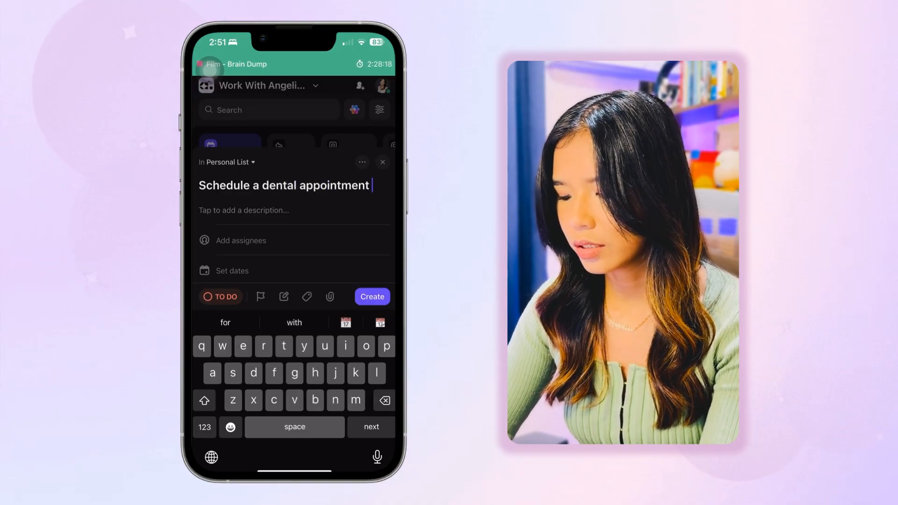
# Enter "Description goes here" as the dental appointment task's description
pyautogui.press('Return')
pyautogui.write('Dwsc')
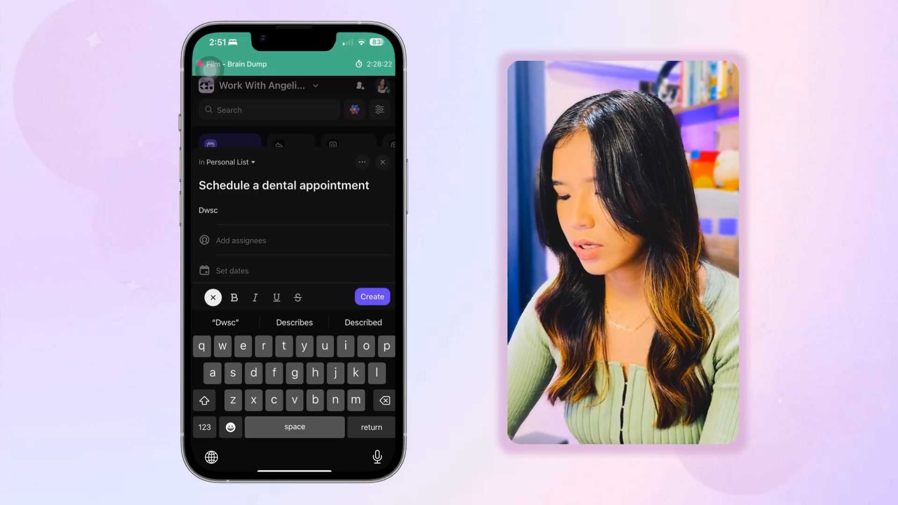
pyautogui.write('rip')
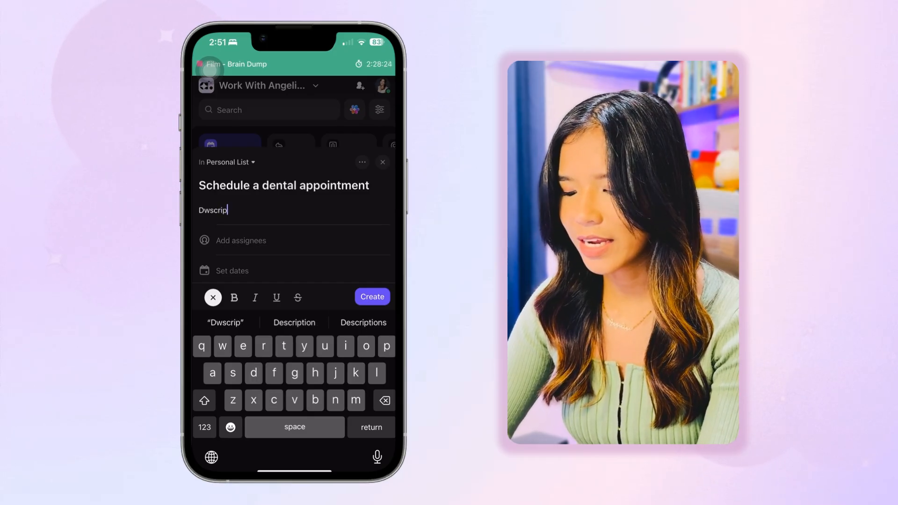
pyautogui.write('goes here')
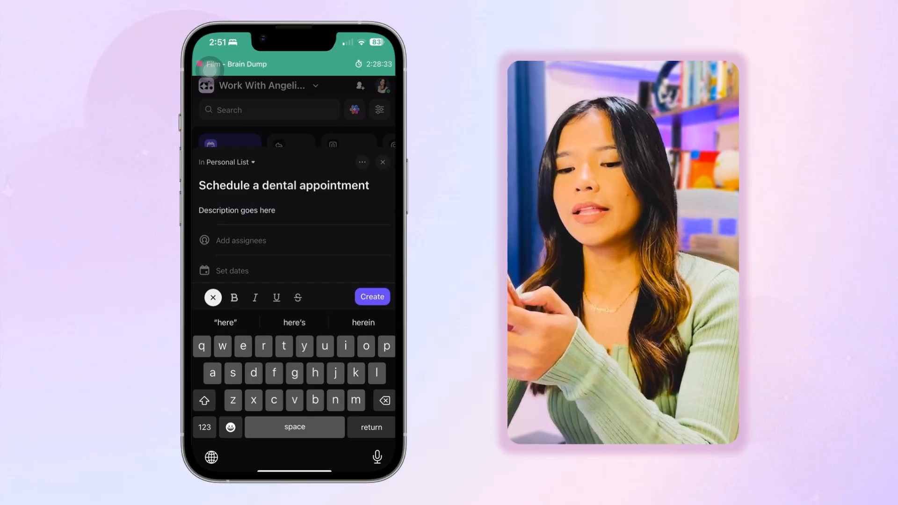
# Set the dental appointment task's due date to 17 October and create the task
pyautogui.click(232, 271)
pyautogui.click(323, 288)
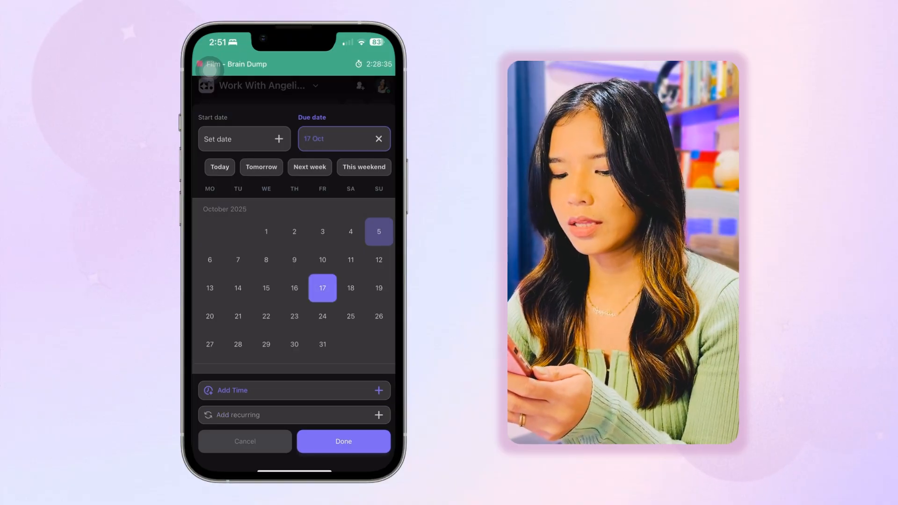
pyautogui.click(344, 441)
pyautogui.click(371, 296)
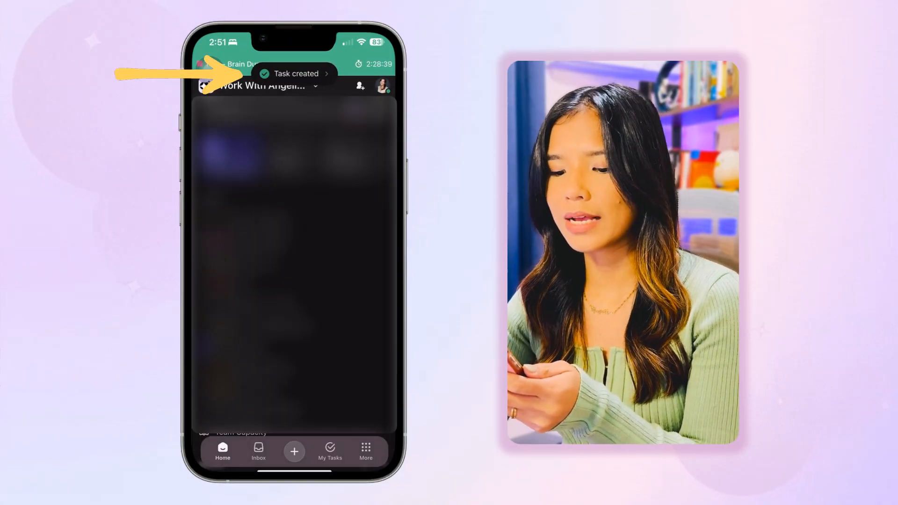
pyautogui.click(294, 74)
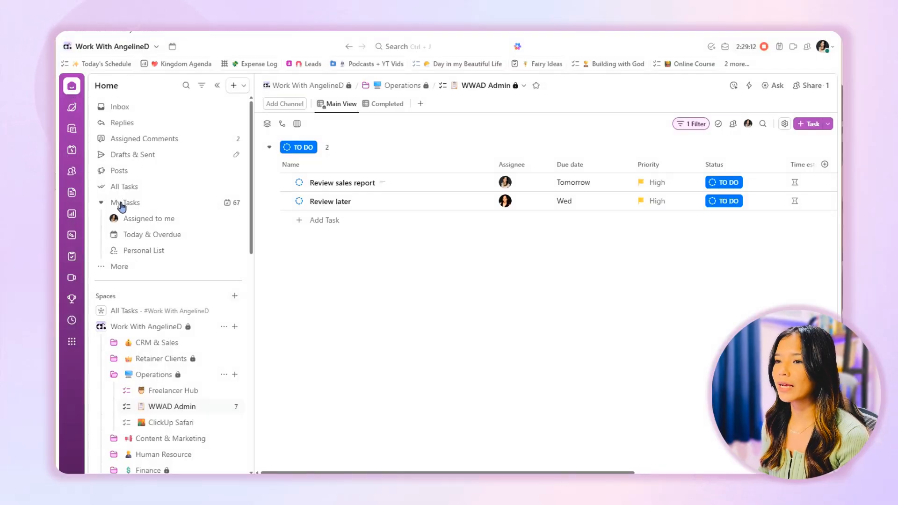
# Open My Tasks on the desktop, check the additional sidebar items, and view the Personal List
pyautogui.click(122, 205)
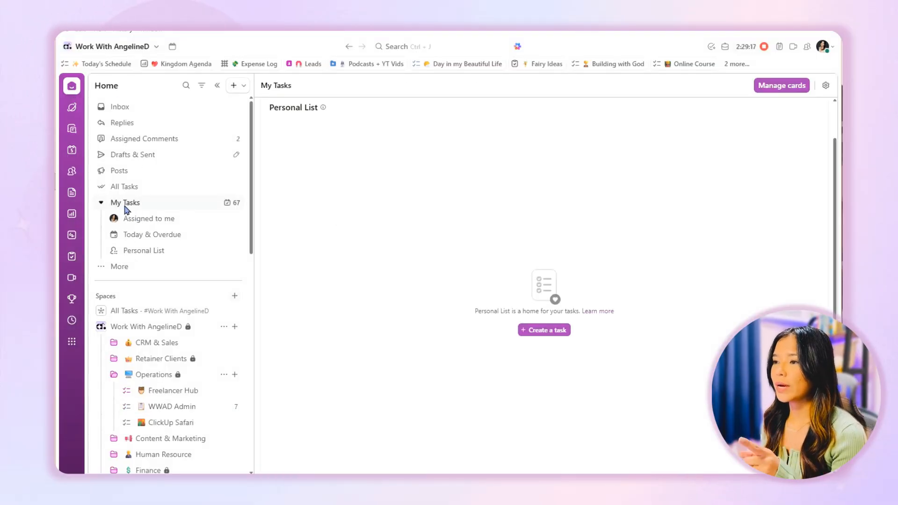
pyautogui.click(112, 266)
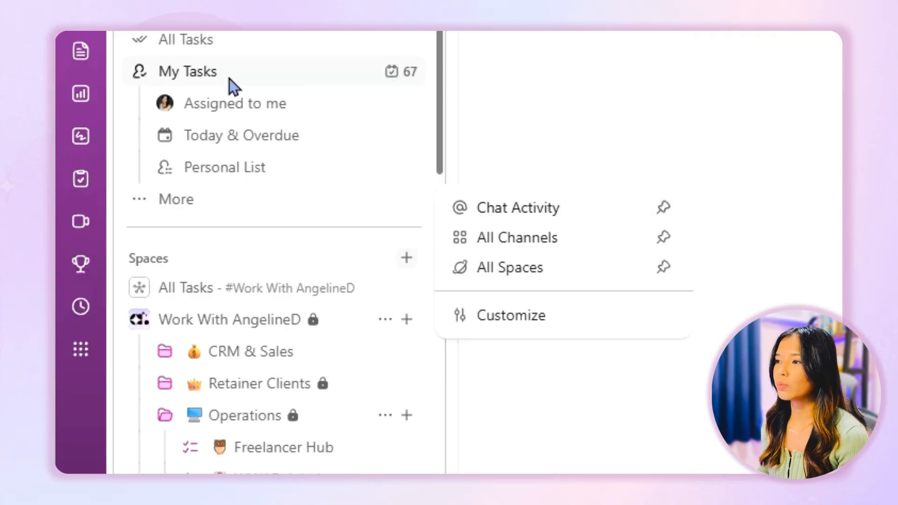
pyautogui.click(221, 166)
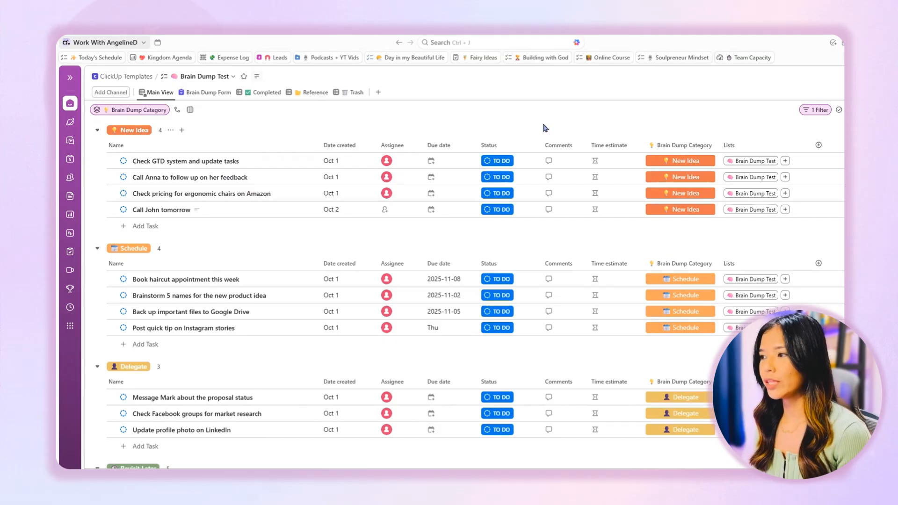
# Open the Brain Dump Form of the Brain Dump Test list and enter "Check David Allen's book" as the task name
pyautogui.click(187, 92)
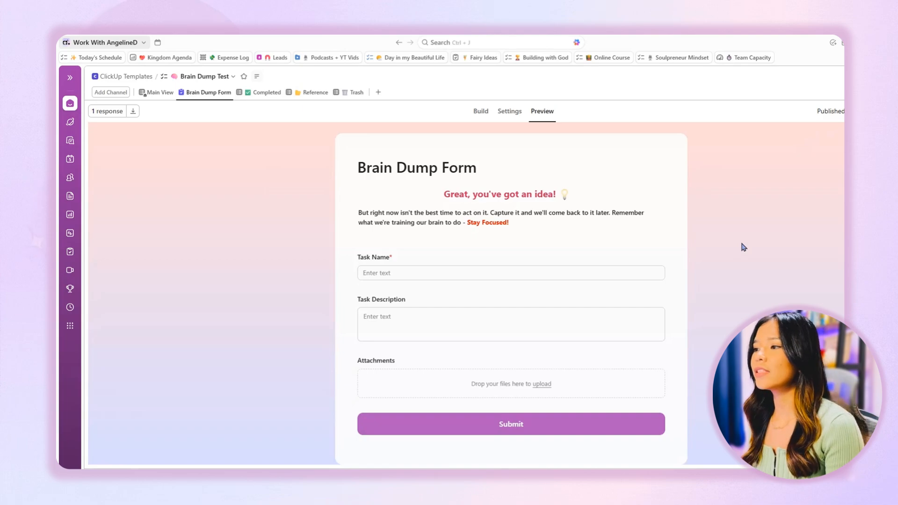
pyautogui.click(538, 273)
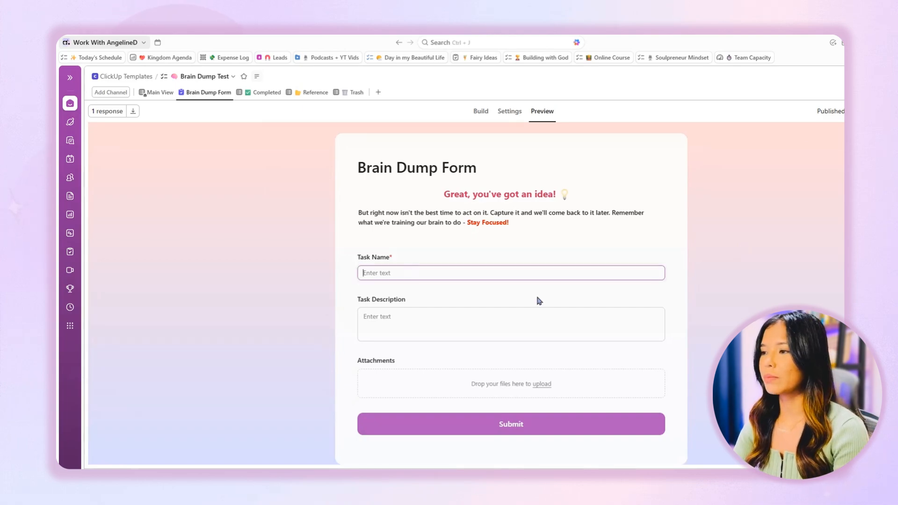
pyautogui.write('Check ')
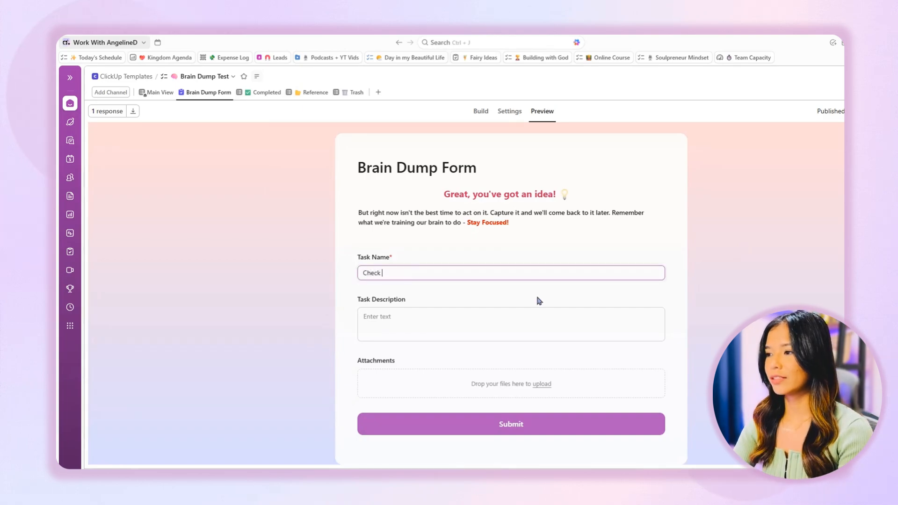
pyautogui.write('David ')
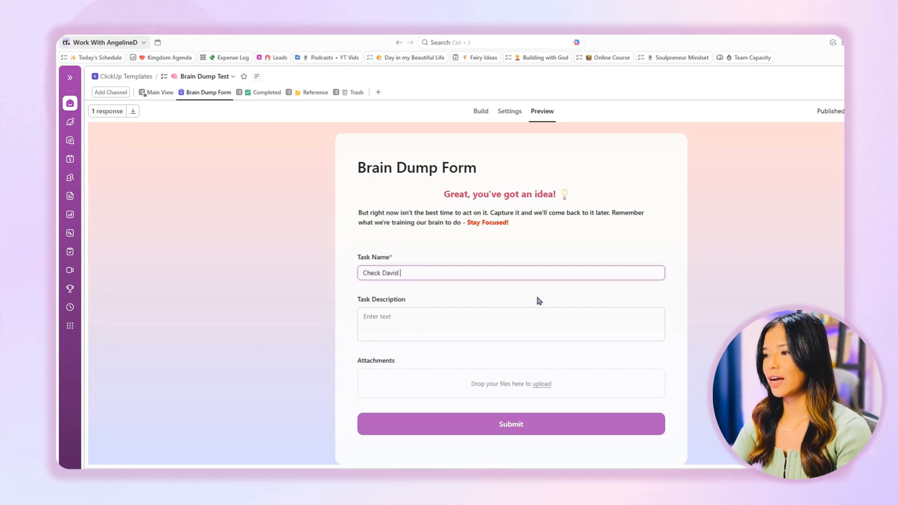
pyautogui.write("Allen's book")
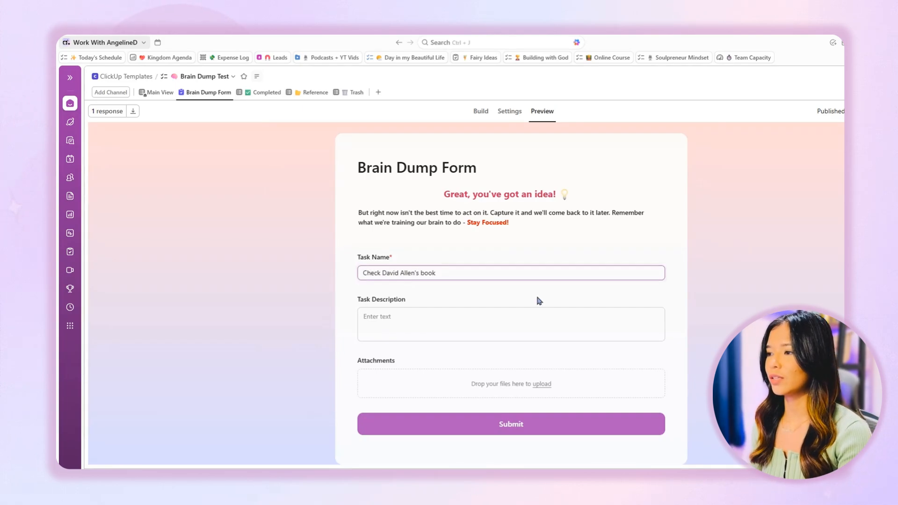
# Describe the task as "ad the link here" and, on a second line, "or any other idea", and submit the form
pyautogui.click(506, 330)
pyautogui.write('a')
pyautogui.write('ink here')
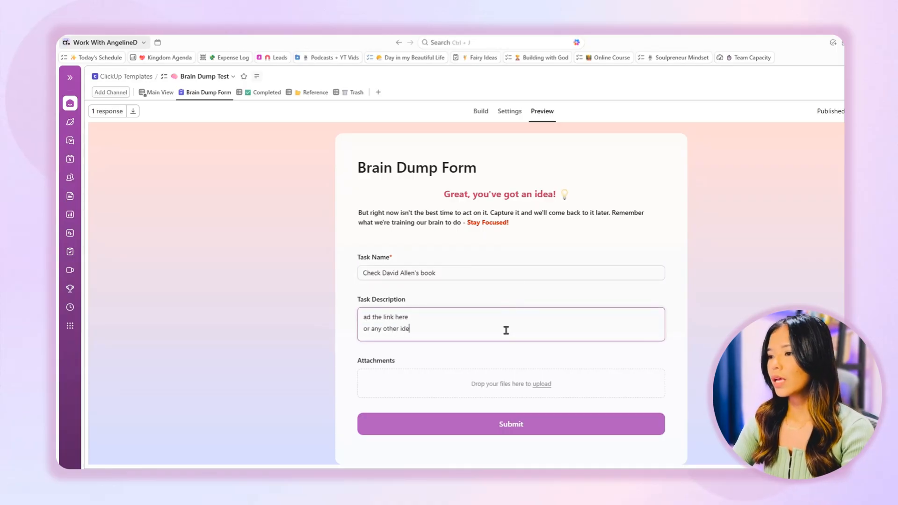
pyautogui.write('idea')
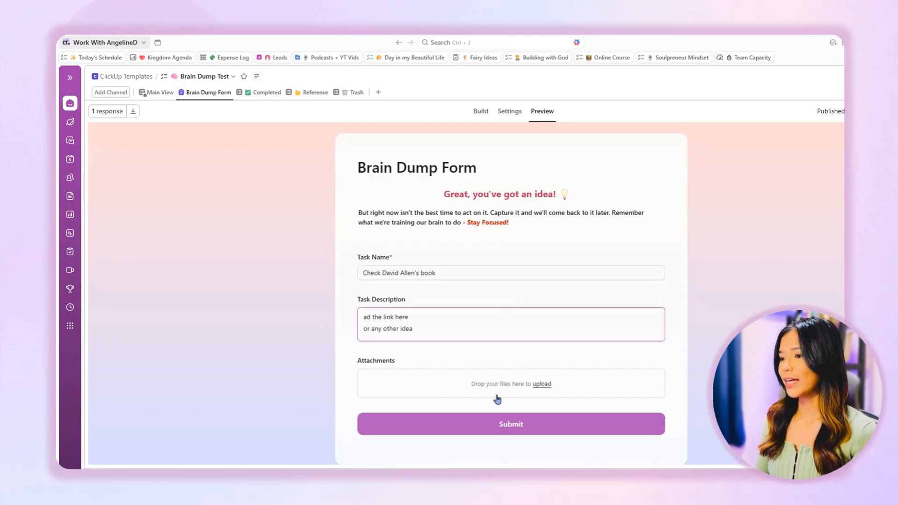
pyautogui.click(504, 423)
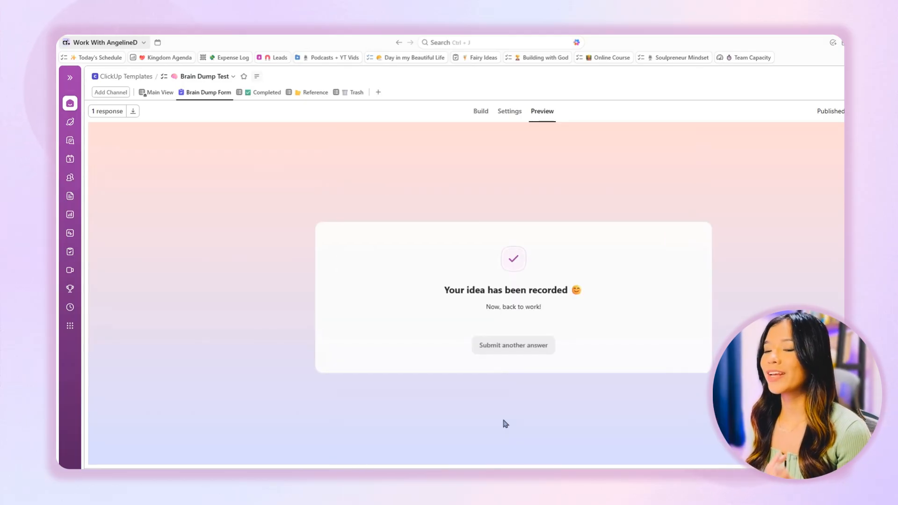
# Reset the submitted form for another answer and return to the list's Main View
pyautogui.moveTo(439, 290); pyautogui.dragTo(614, 290)
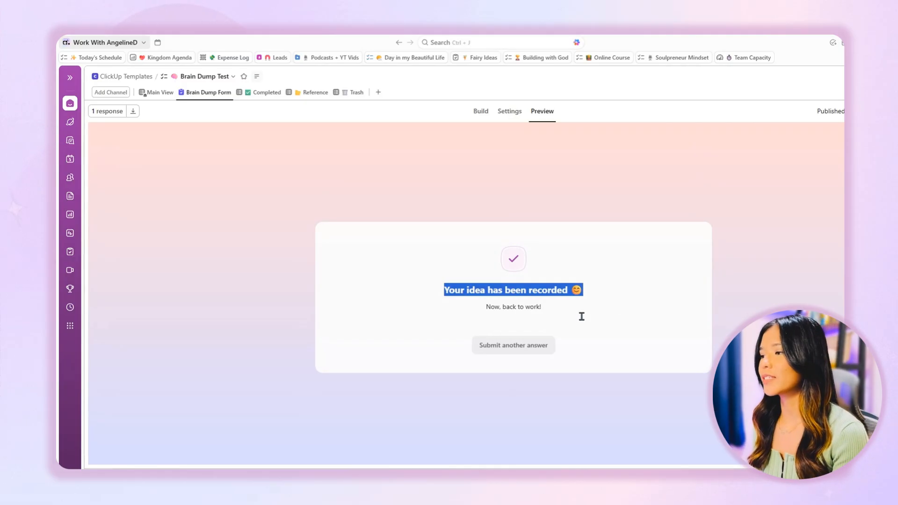
pyautogui.click(518, 347)
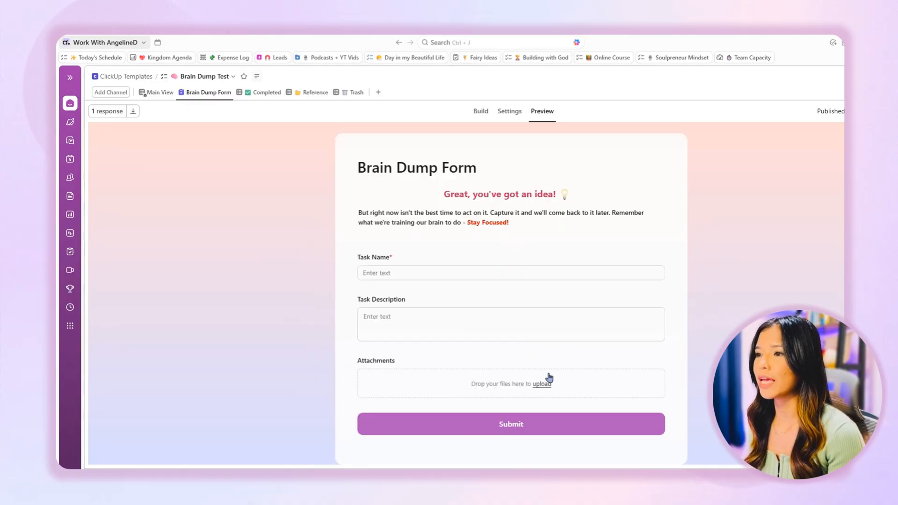
pyautogui.click(159, 93)
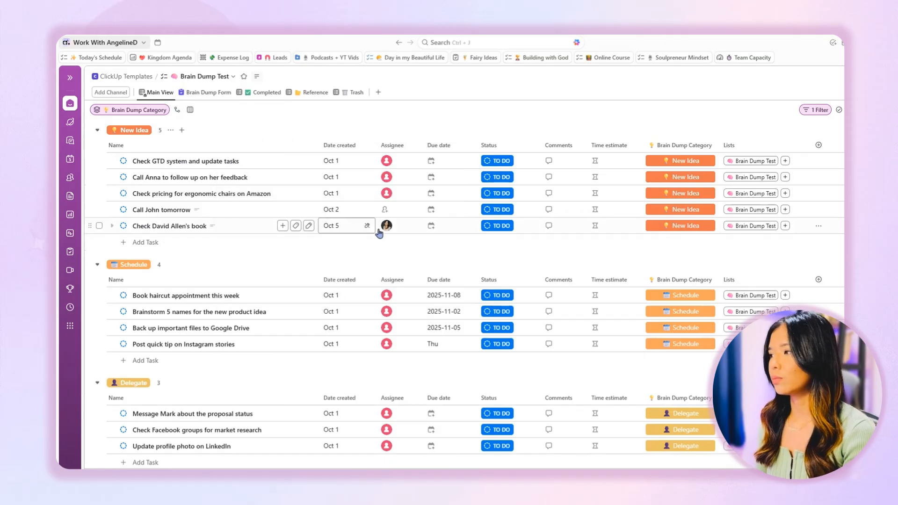
# Set the due date of "Check David Allen's book" to 9 October 2025 and its Brain Dump Category to Schedule
pyautogui.click(682, 231)
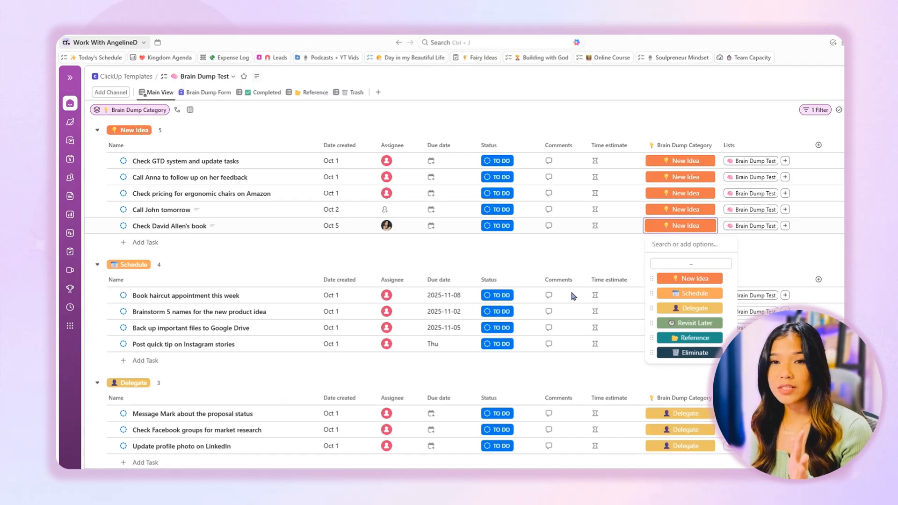
pyautogui.click(488, 113)
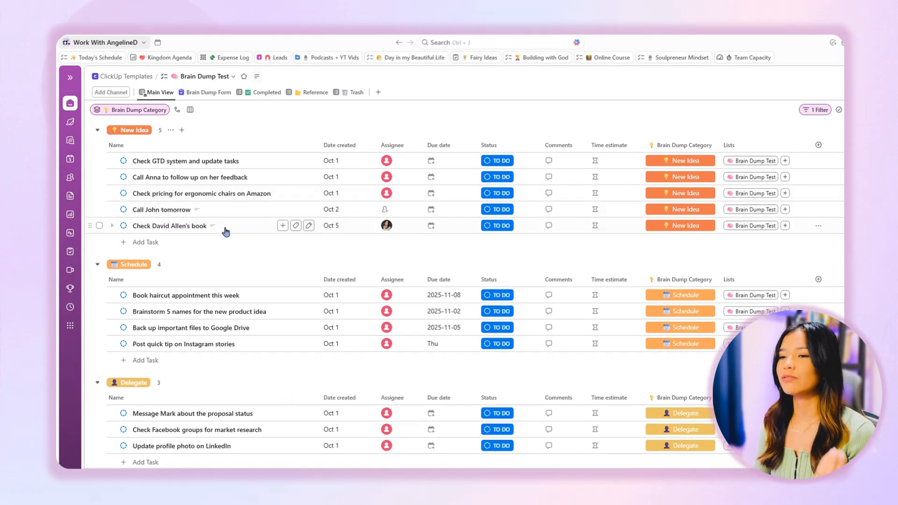
pyautogui.click(435, 232)
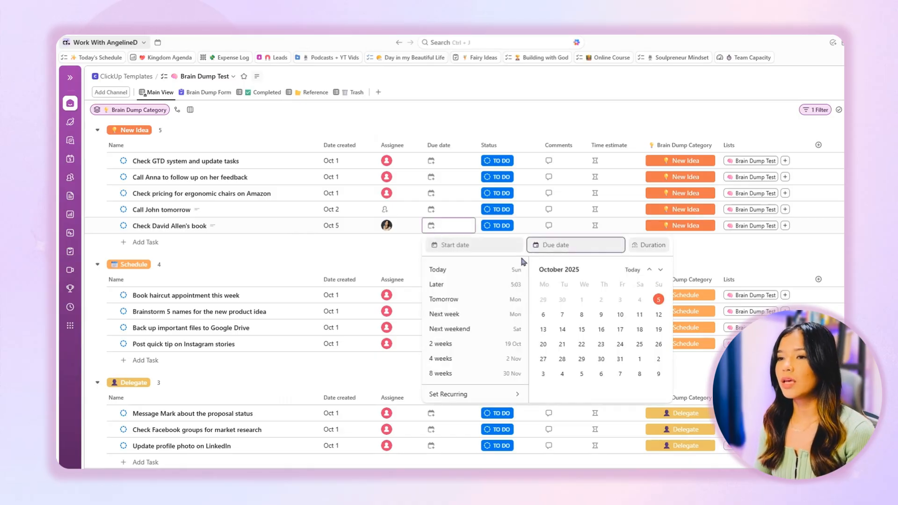
pyautogui.click(601, 314)
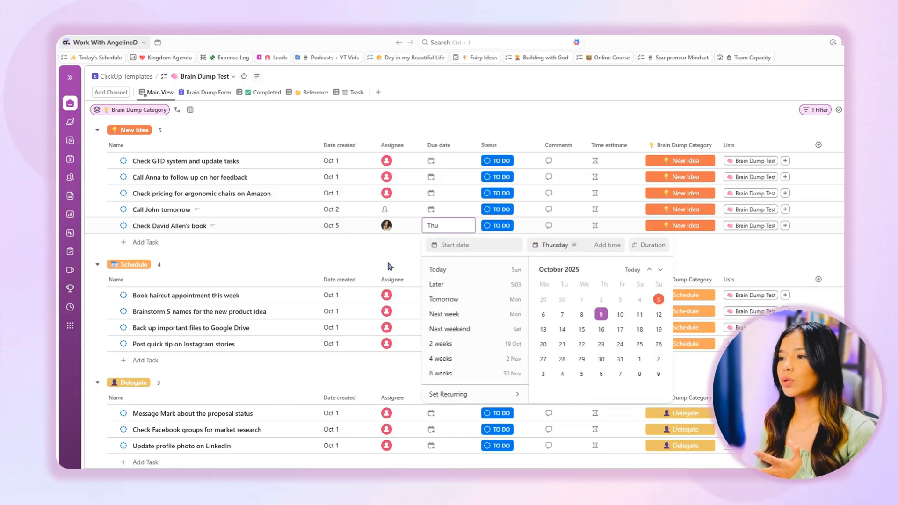
pyautogui.click(388, 266)
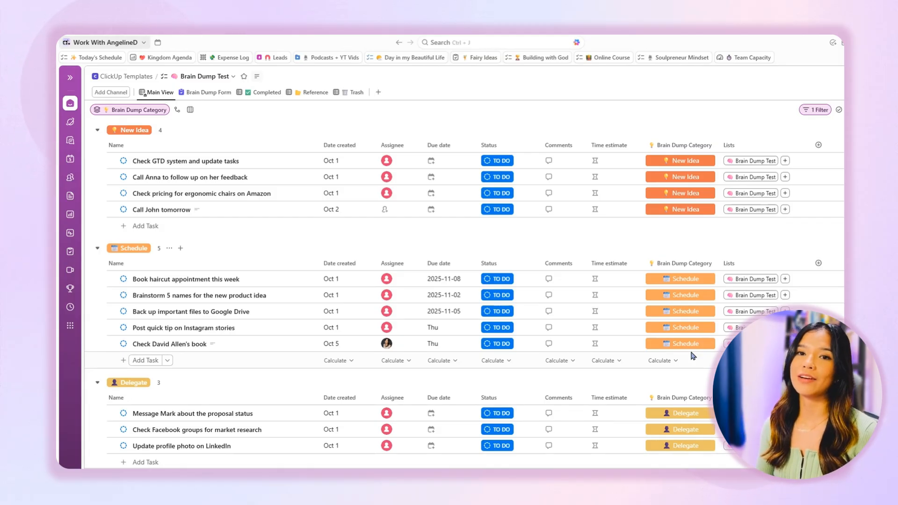
# Add the proposal status task in the Delegate group to the WWAD Admin list as well
pyautogui.scroll(-2, 693, 355)
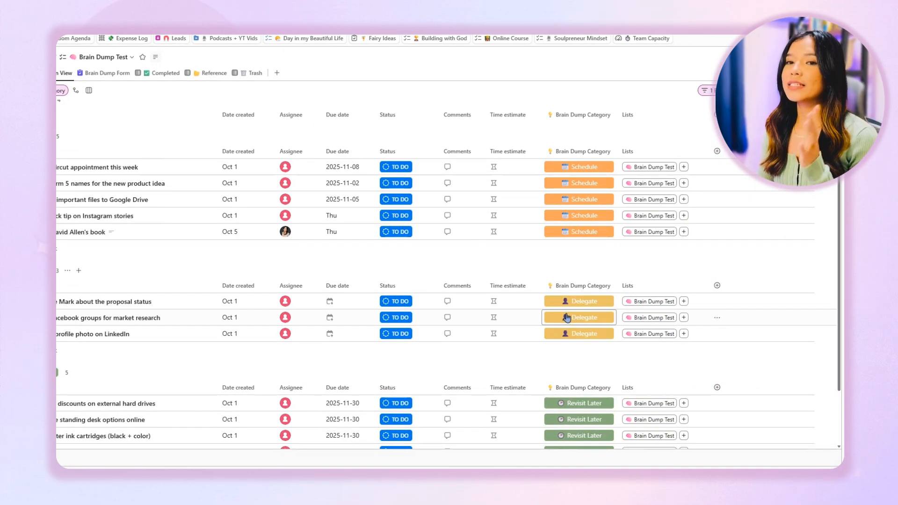
pyautogui.click(684, 302)
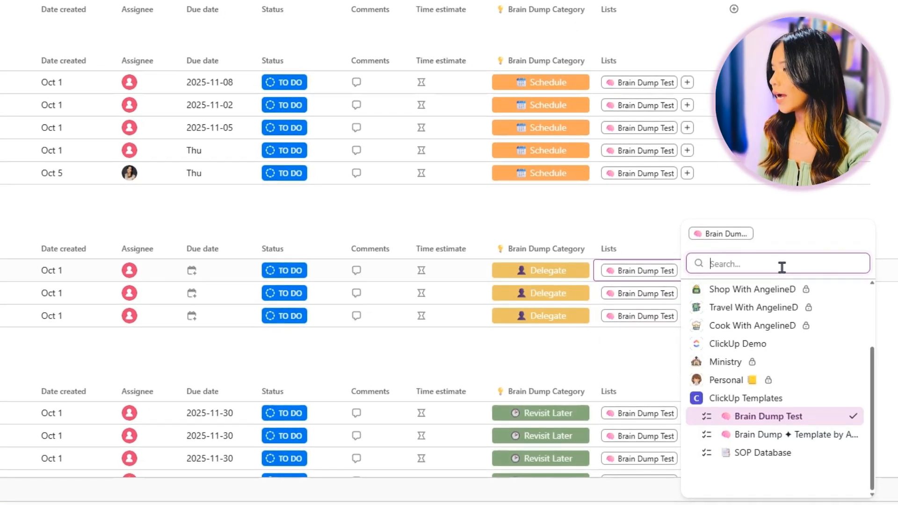
pyautogui.write('admin')
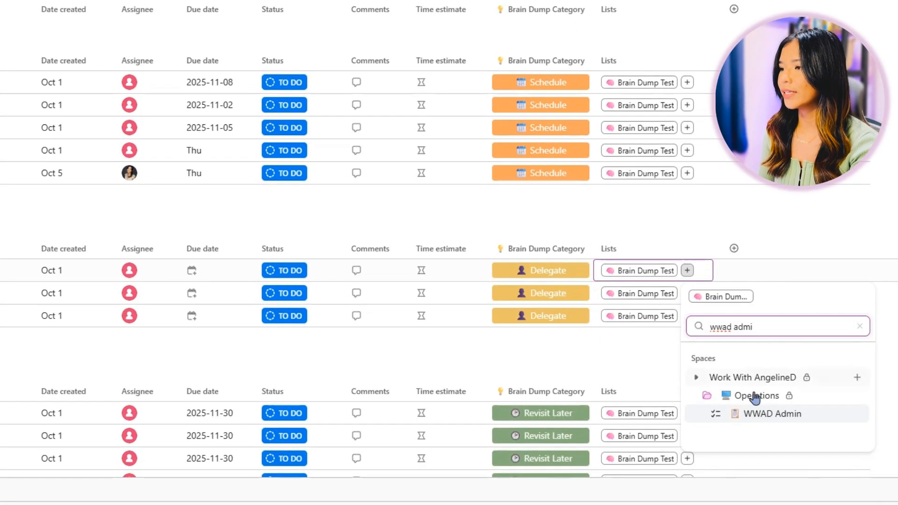
pyautogui.click(816, 417)
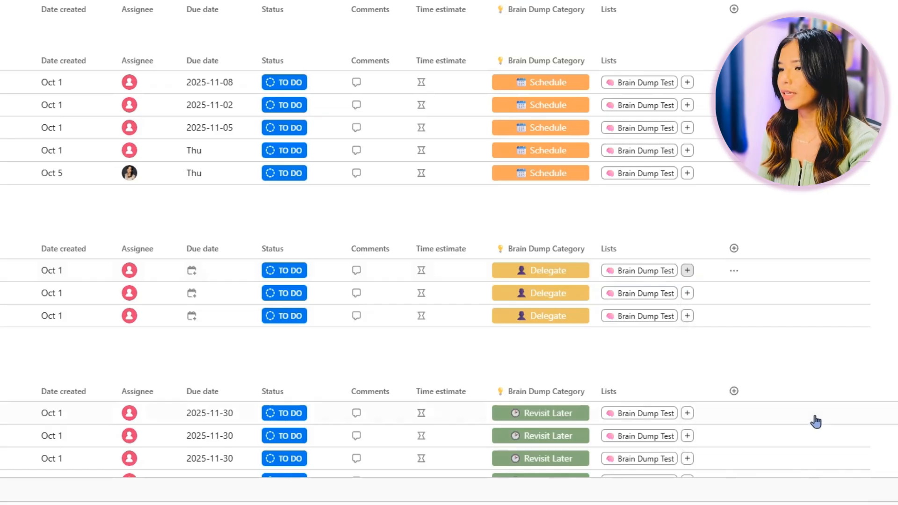
# Replace the proposal status task's placeholder assignee with the chosen team member and set its due date to 24 October 2025
pyautogui.click(129, 270)
pyautogui.click(162, 377)
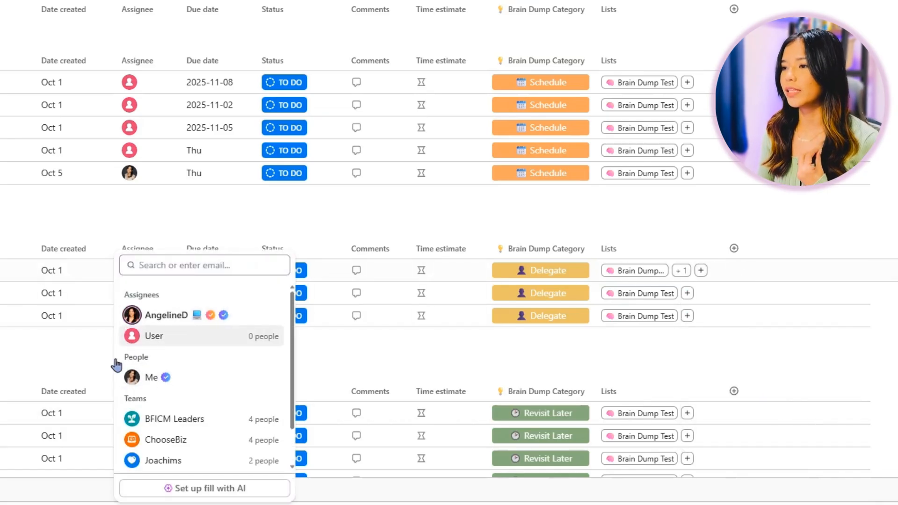
pyautogui.press('Escape')
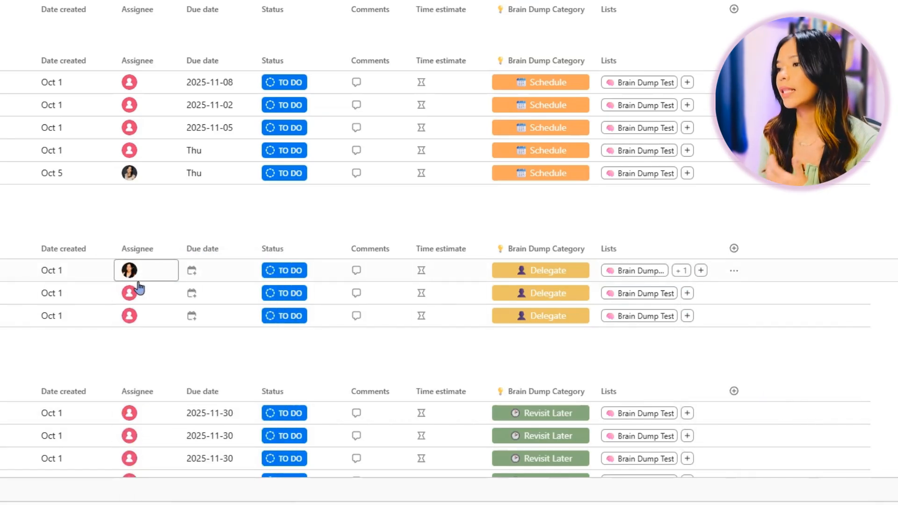
pyautogui.click(208, 272)
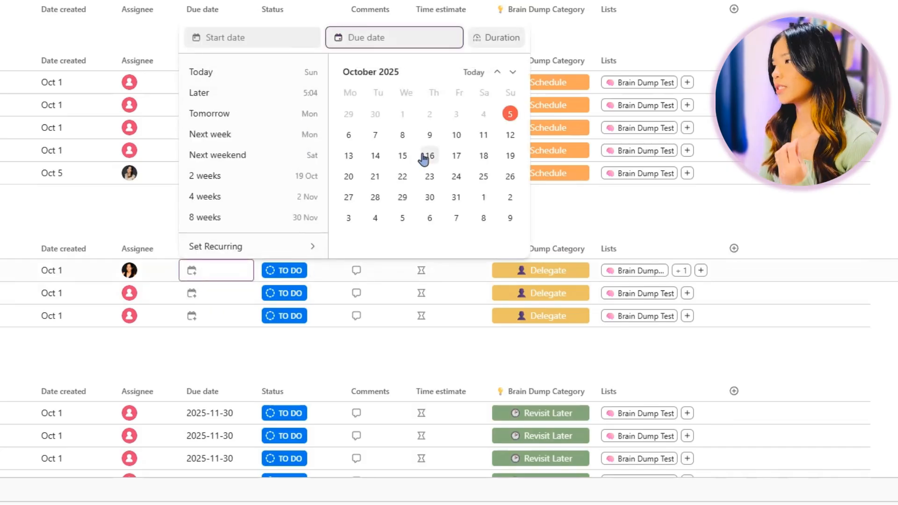
pyautogui.click(449, 176)
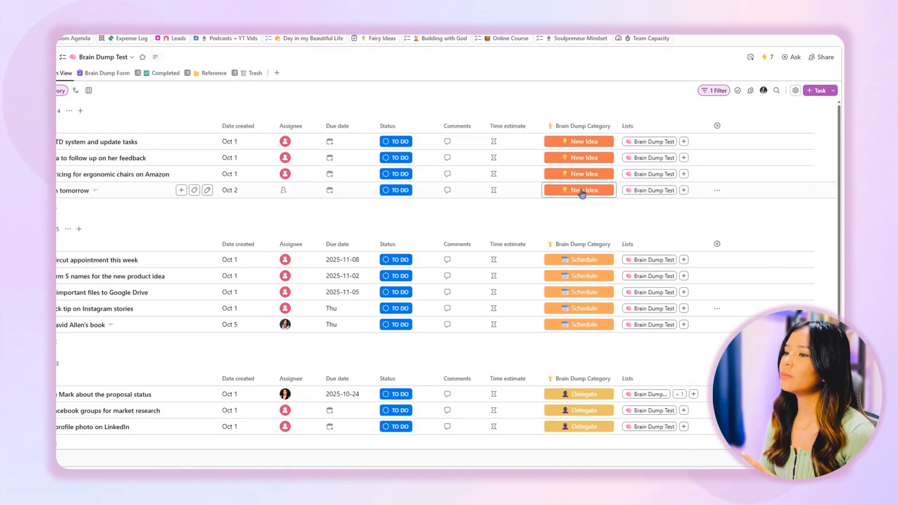
# Change the Brain Dump Category of the last New Idea task, the call planned for tomorrow, to Revisit Later
pyautogui.click(579, 190)
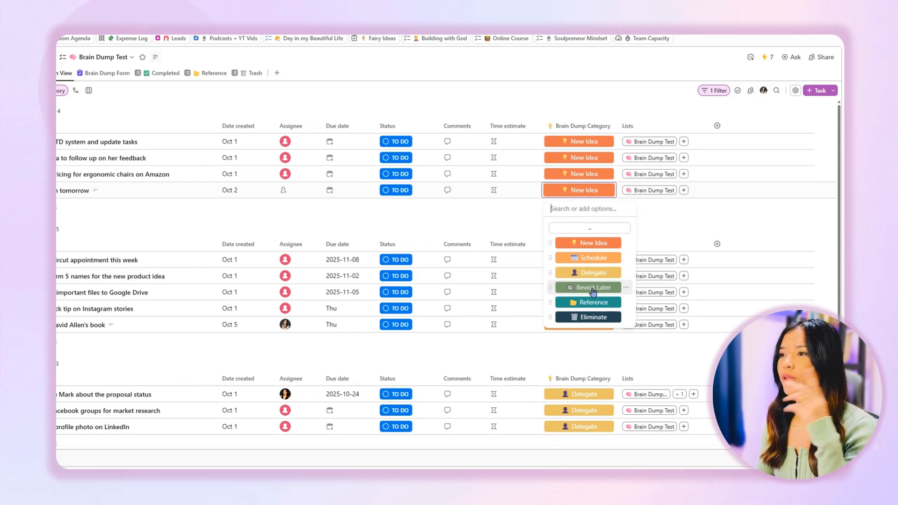
pyautogui.click(593, 289)
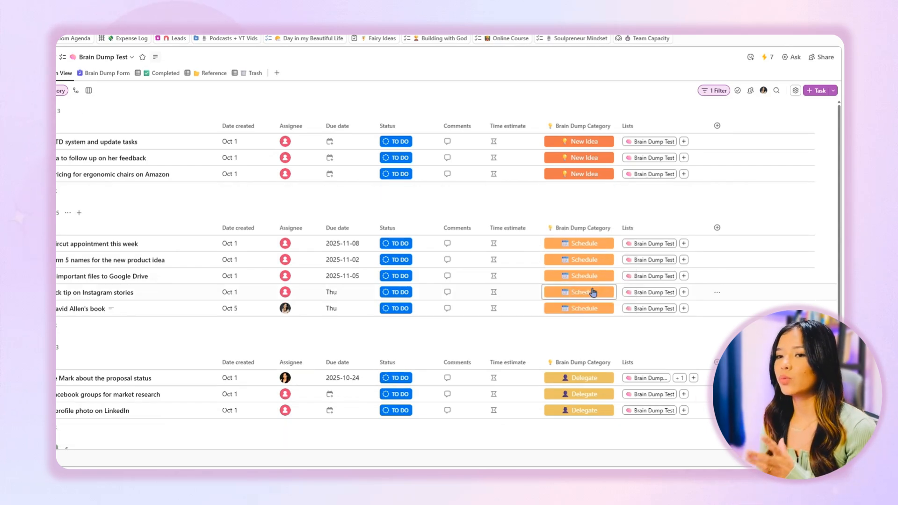
pyautogui.scroll(-4, 593, 292)
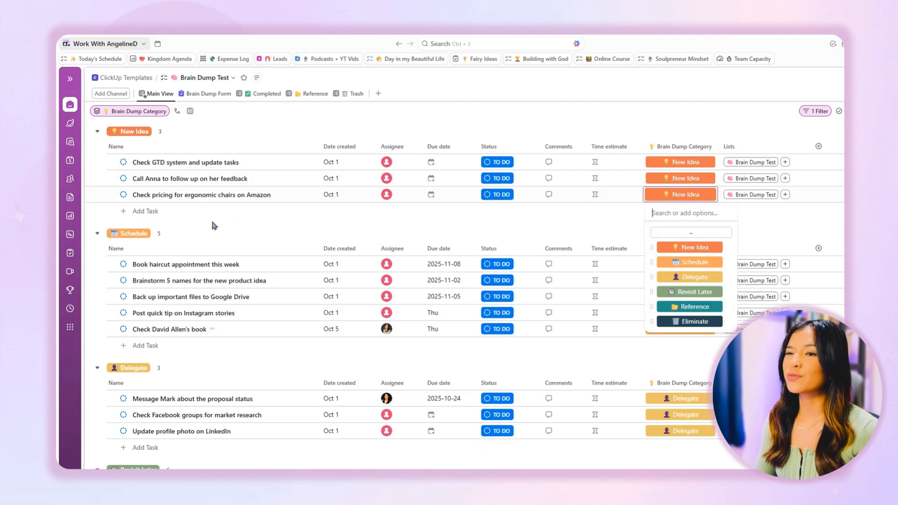
pyautogui.click(155, 215)
pyautogui.click(155, 215)
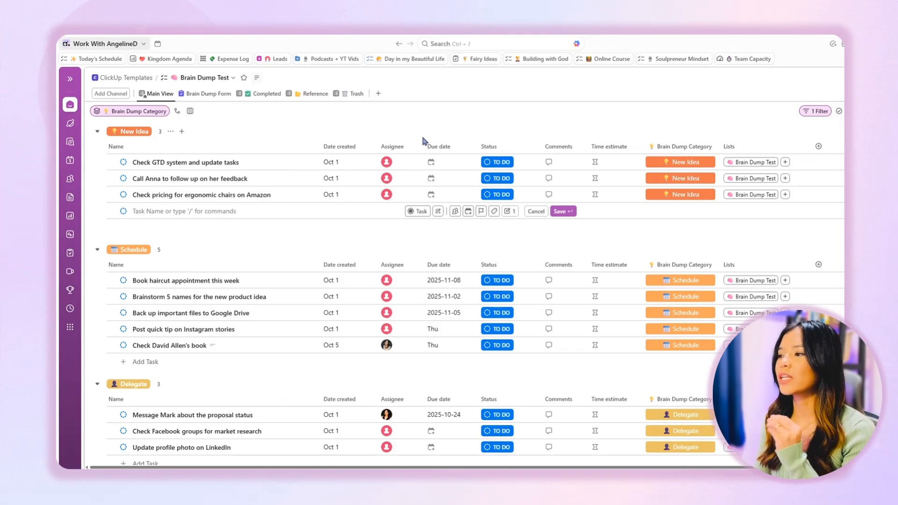
pyautogui.click(507, 132)
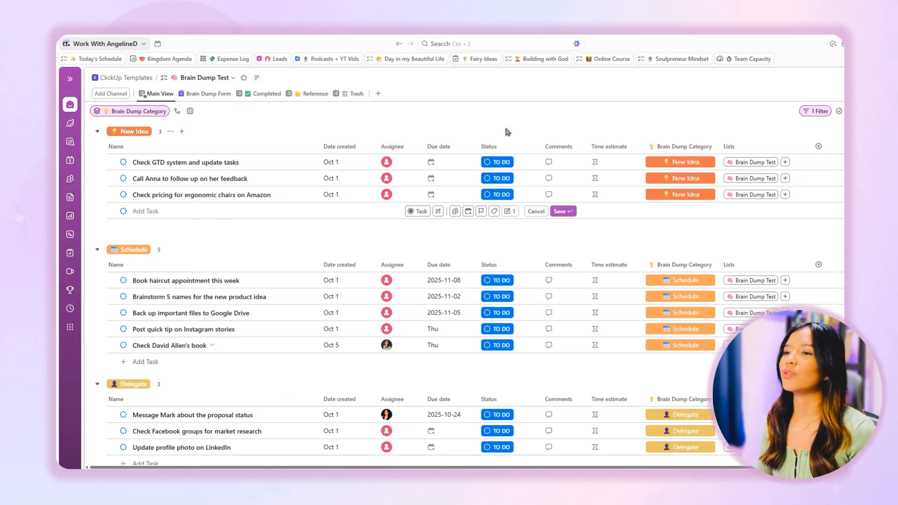
# Set the Brain Dump Category of "Check GTD system and update tasks" to Reference, and inspect the Reference and Trash views
pyautogui.click(698, 166)
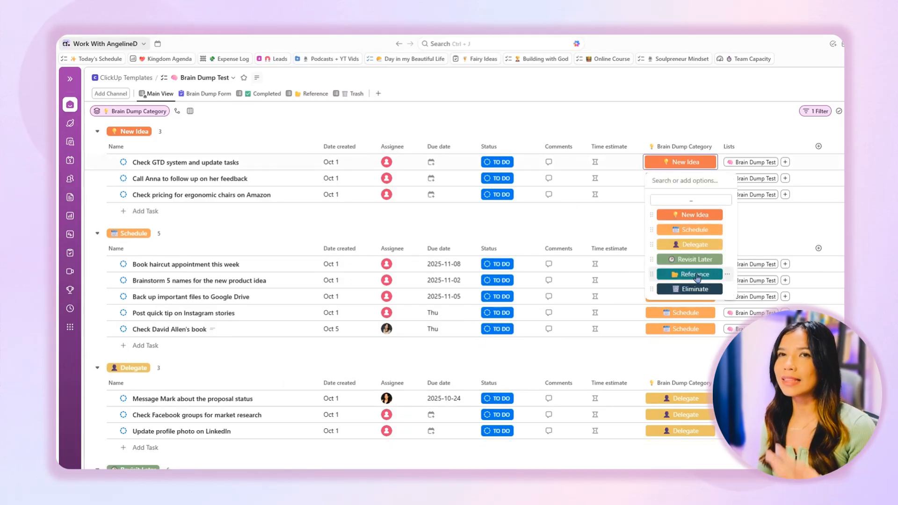
pyautogui.click(698, 280)
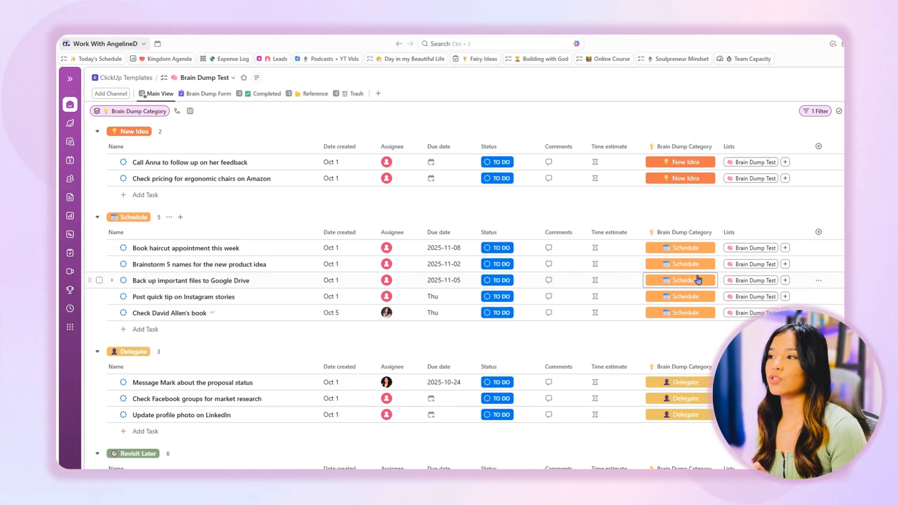
pyautogui.click(698, 280)
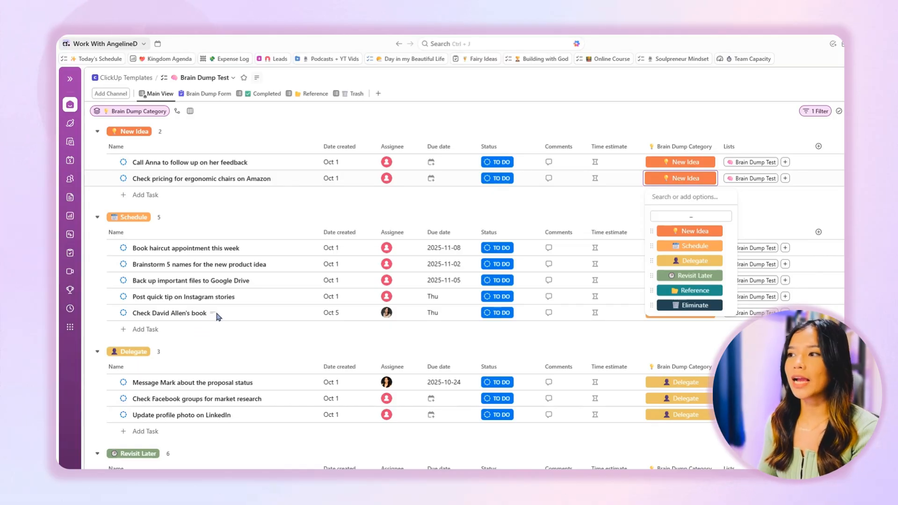
pyautogui.click(314, 94)
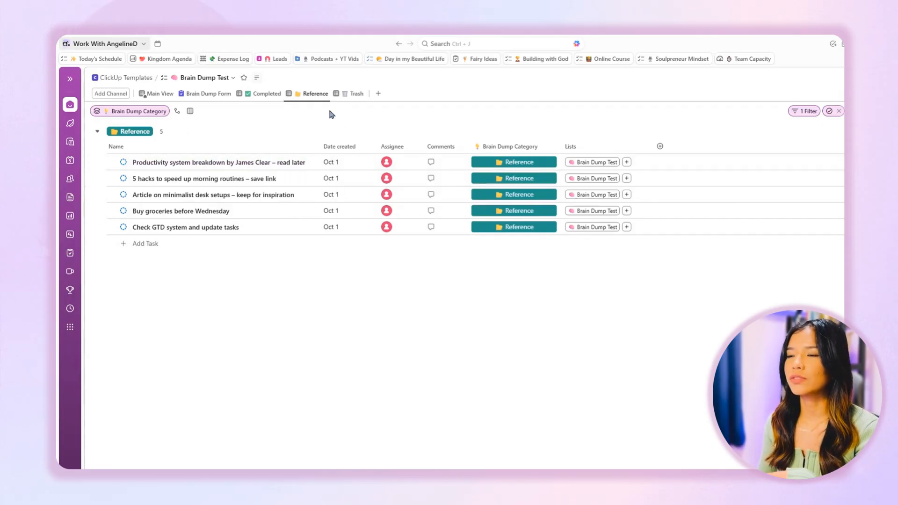
pyautogui.click(354, 94)
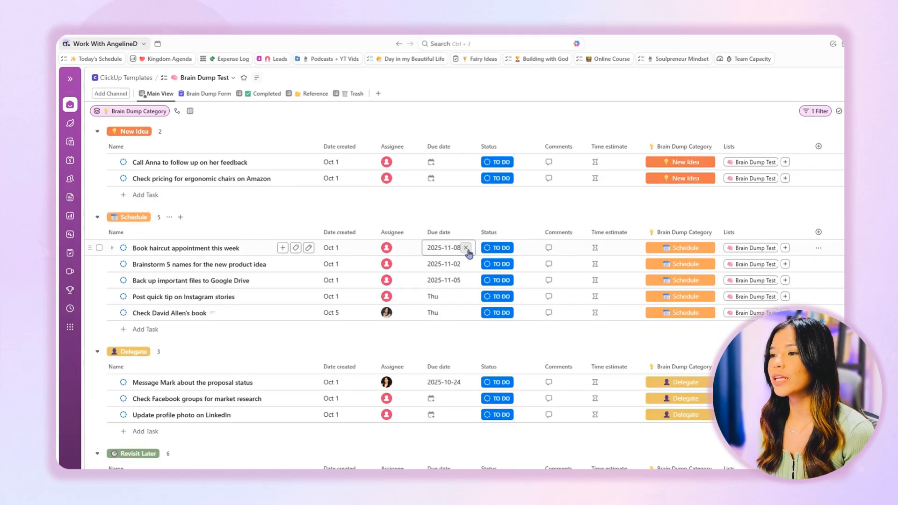
# Mark "Book haircut appointment this week" in the Schedule group as complete and open the Completed view
pyautogui.click(500, 249)
pyautogui.click(507, 413)
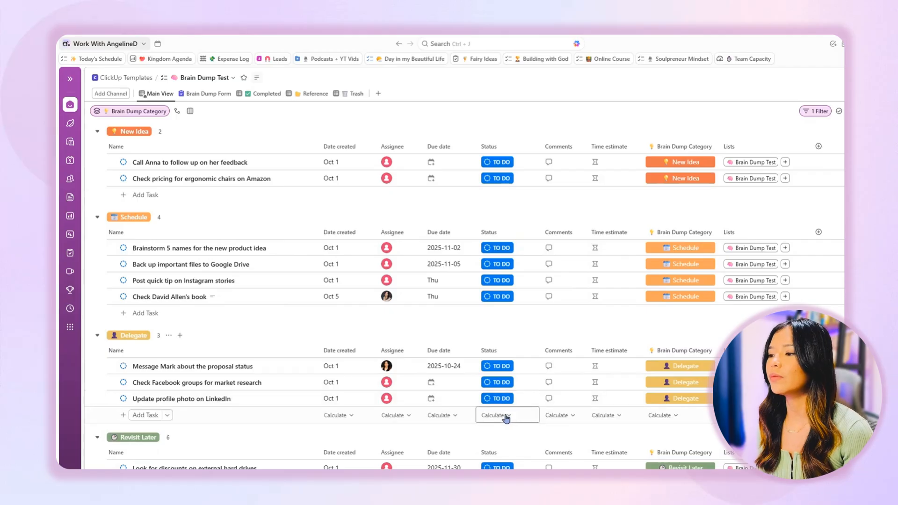
pyautogui.click(264, 93)
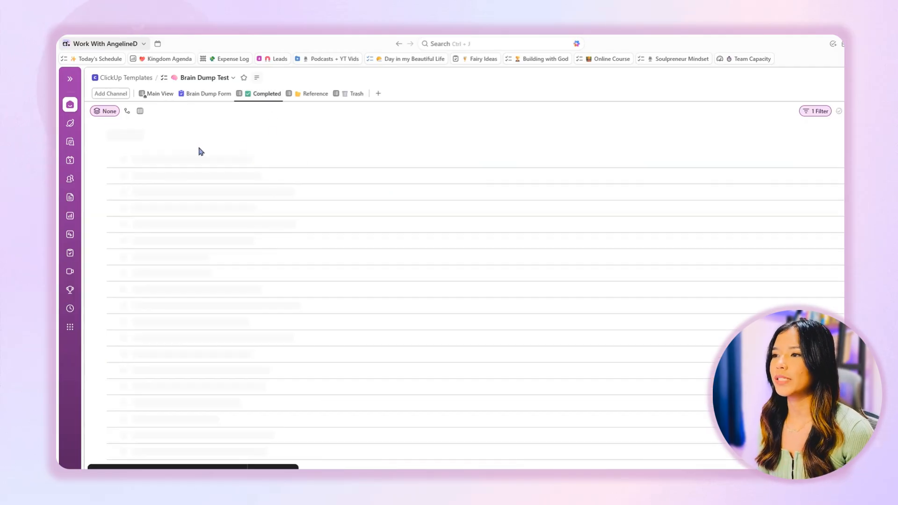